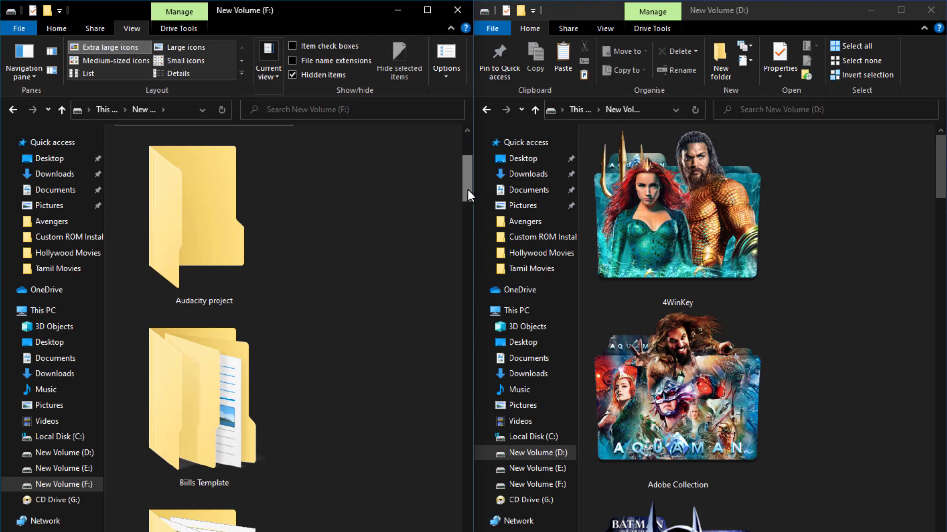
# Compare the default folders on New Volume (F:) with the custom ones on New Volume (D:), and close the drive windows
pyautogui.click(143, 234)
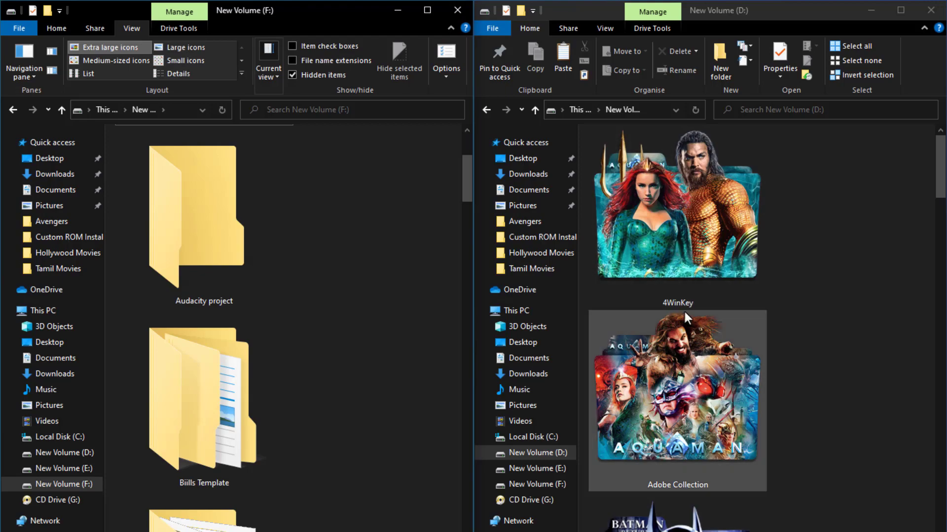
pyautogui.scroll(-6, 834, 301)
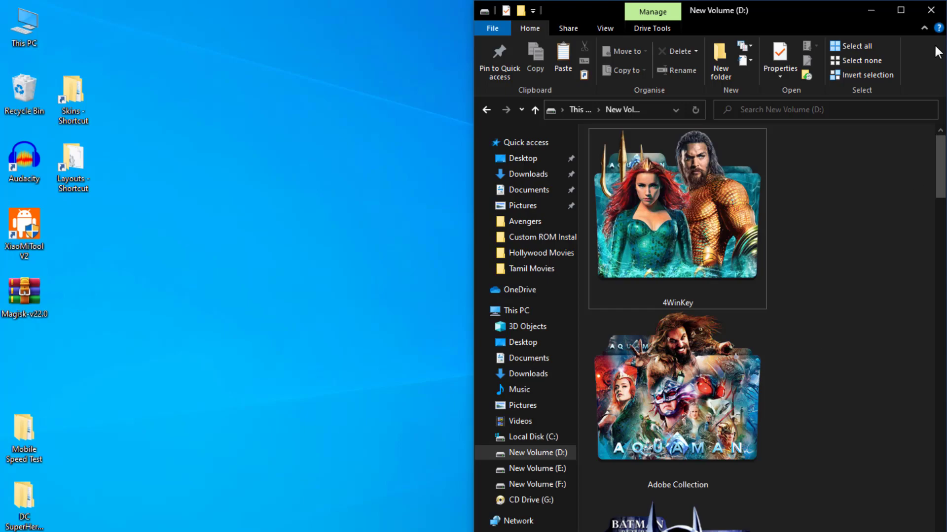
pyautogui.click(930, 10)
pyautogui.moveTo(572, 165); pyautogui.dragTo(758, 281)
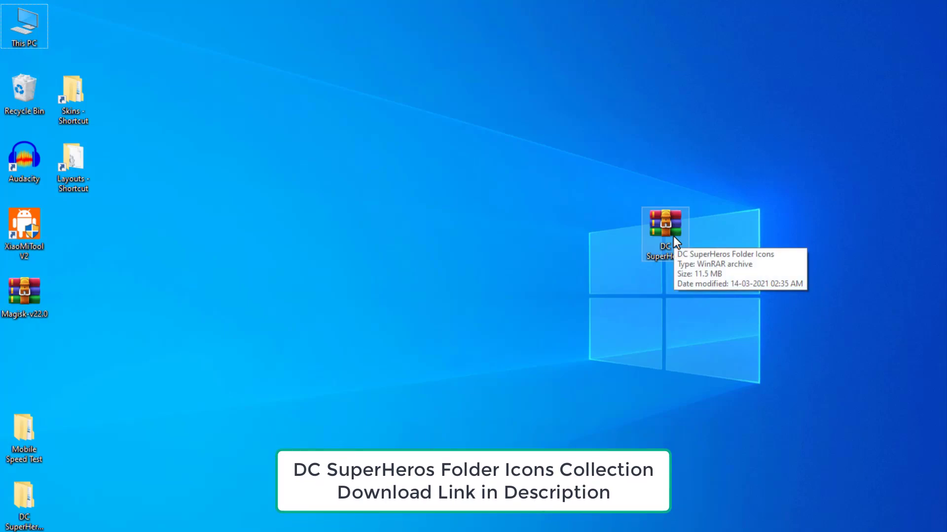
# Show the actions available for the DC SuperHeros Folder Icons archive and move the extracted folder to the middle of the desktop
pyautogui.moveTo(676, 233)
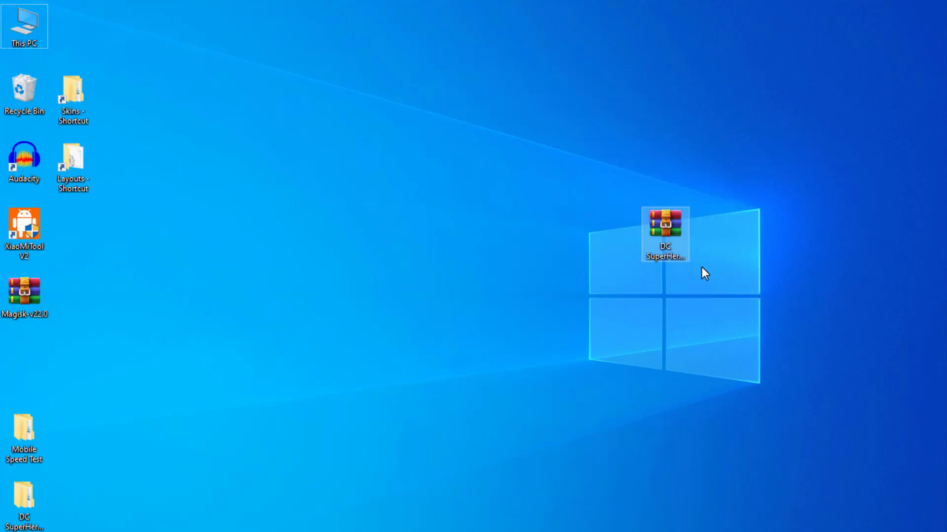
pyautogui.rightClick(664, 224)
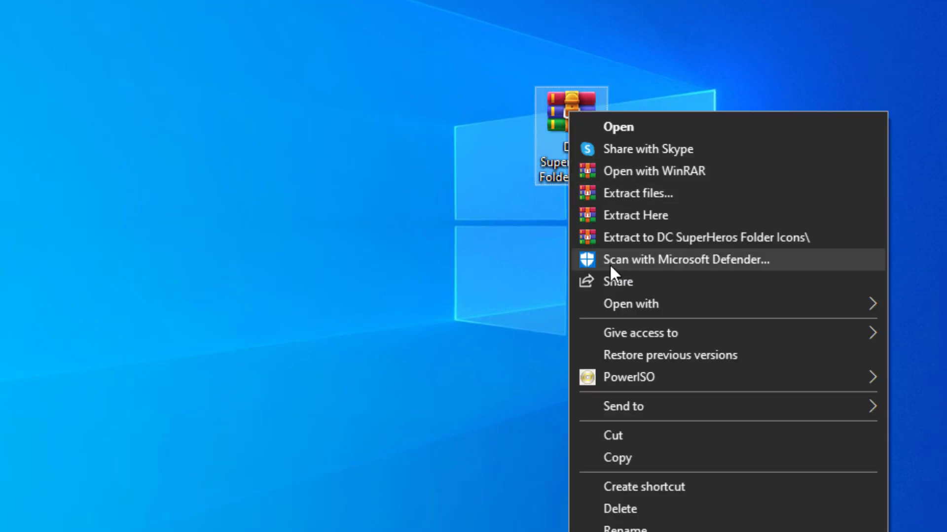
pyautogui.click(704, 191)
pyautogui.click(351, 420)
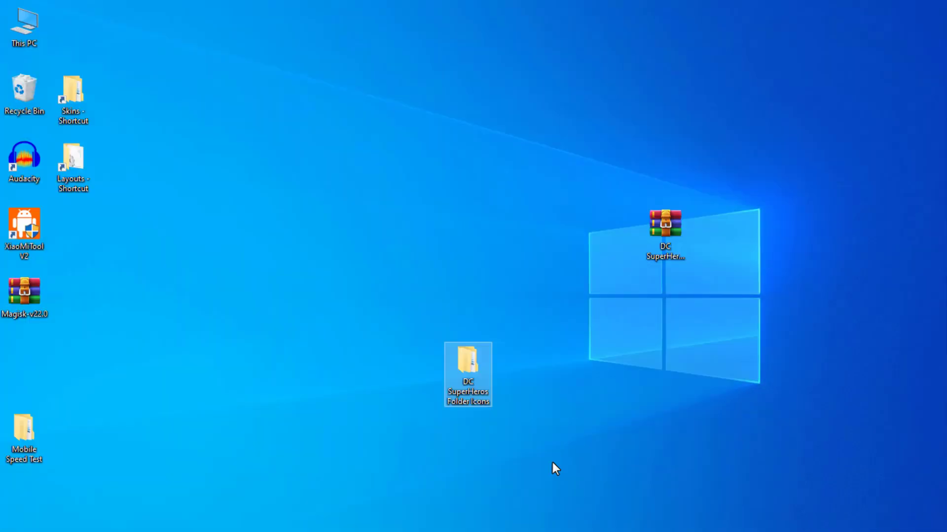
pyautogui.moveTo(184, 282); pyautogui.dragTo(351, 427)
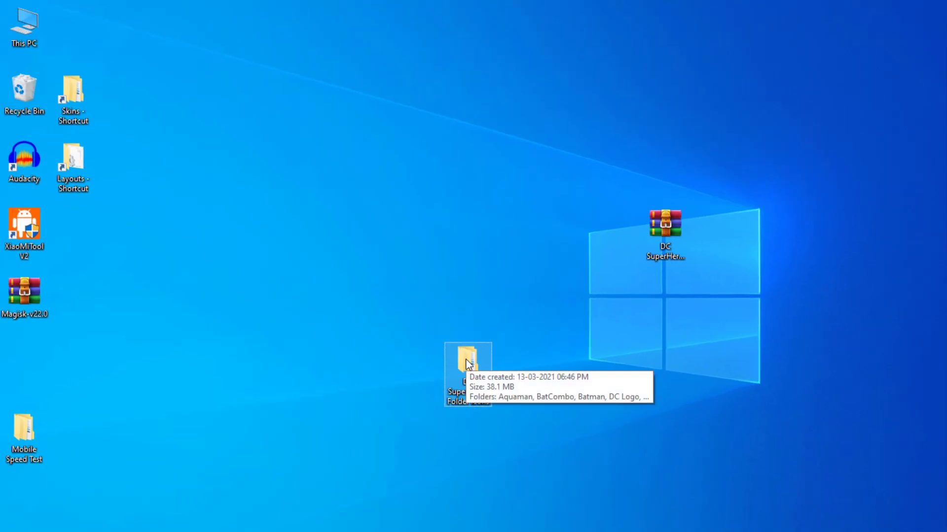
# Open the DC SuperHeros Folder Icons folder and look through its subfolders, including the images in Aquaman
pyautogui.doubleClick(468, 365)
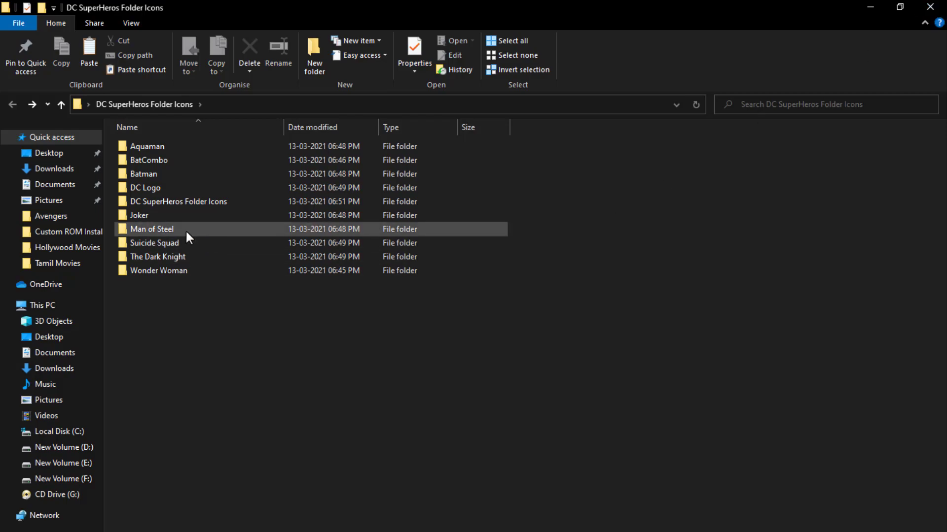
pyautogui.click(199, 241)
pyautogui.click(191, 178)
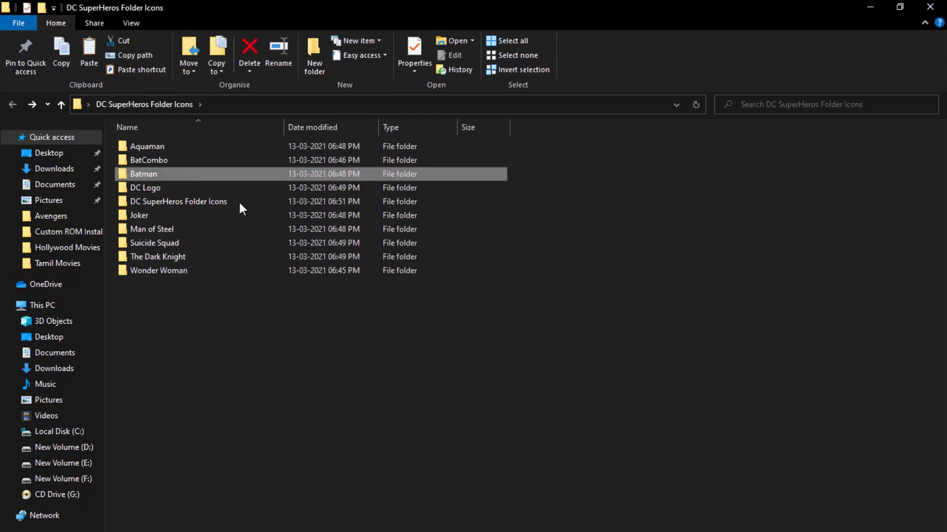
pyautogui.moveTo(692, 453); pyautogui.dragTo(305, 142)
pyautogui.rightClick(697, 338)
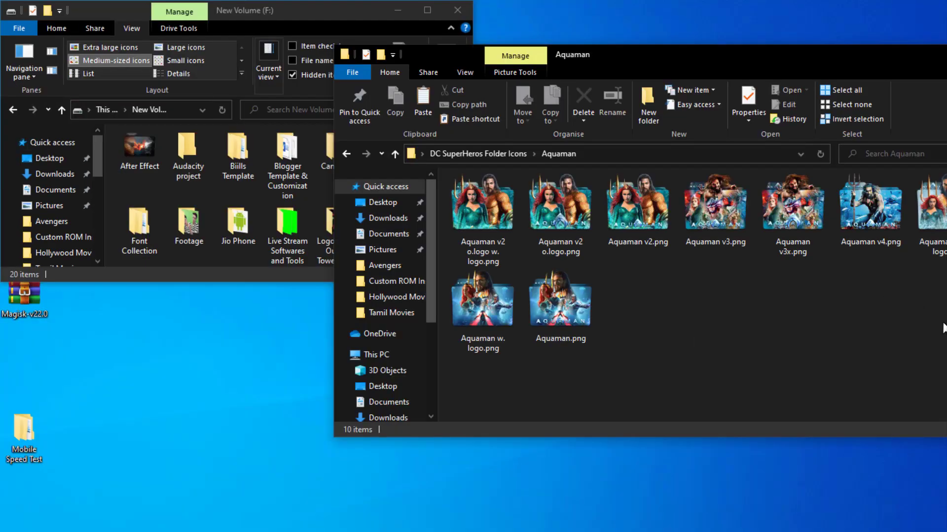
pyautogui.moveTo(942, 328); pyautogui.dragTo(516, 199)
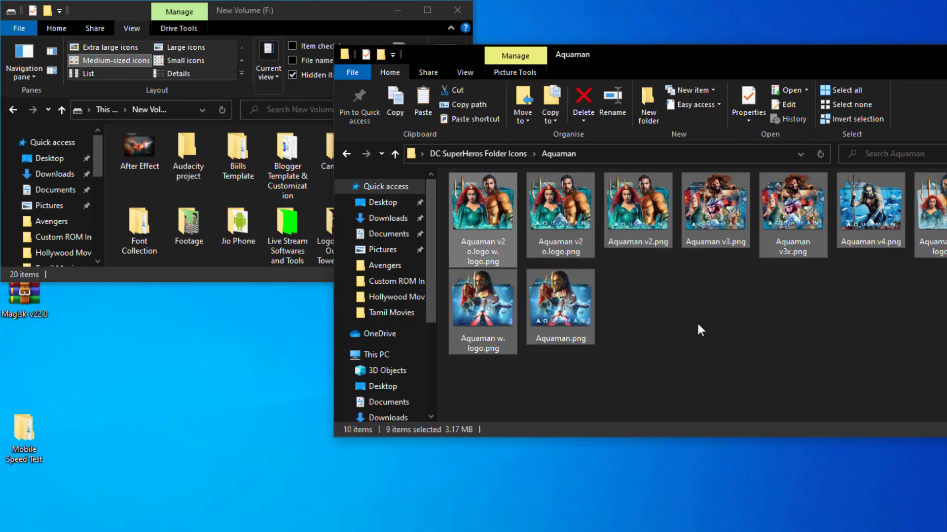
# Maximise the New Volume (F:) window, show its contents as large icons and refresh the view
pyautogui.click(307, 7)
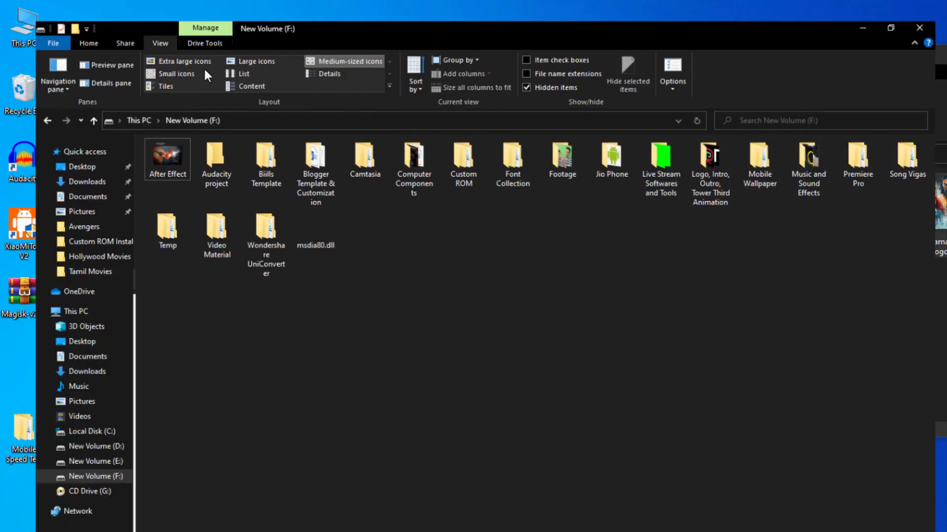
pyautogui.click(254, 61)
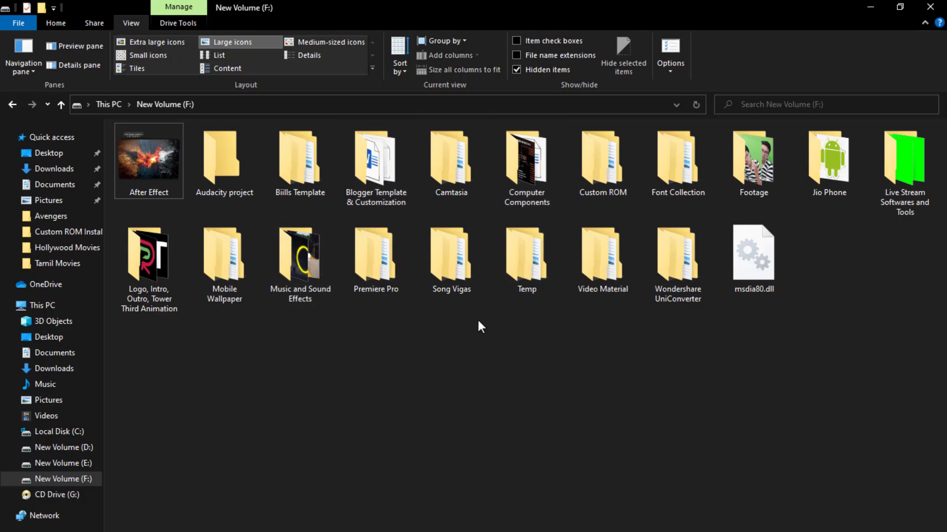
pyautogui.rightClick(341, 186)
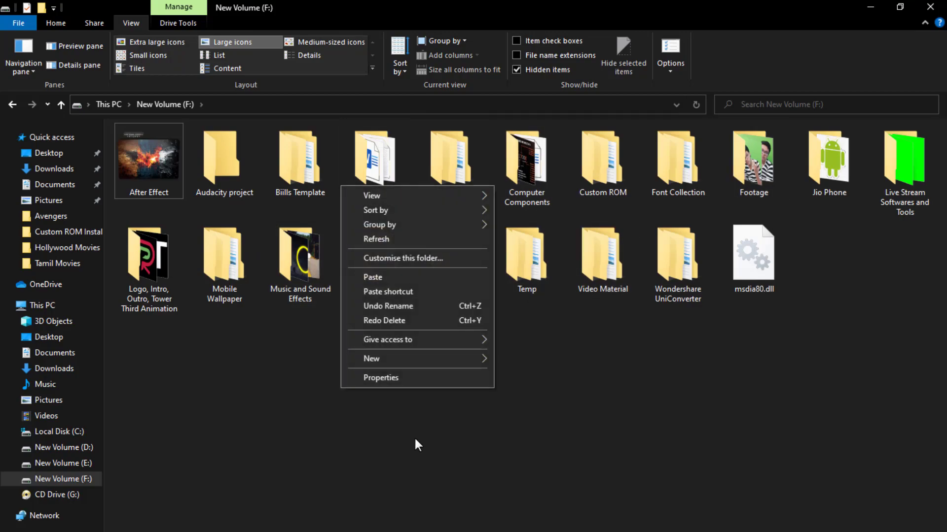
pyautogui.click(385, 239)
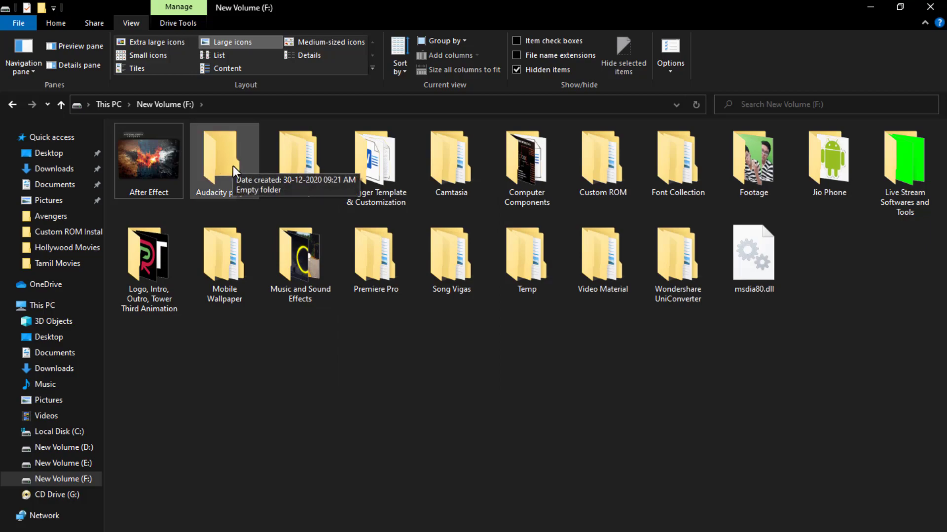
# Change the icon of the Audacity project folder to Folder3 from the The Dark Knight icon folder
pyautogui.rightClick(233, 166)
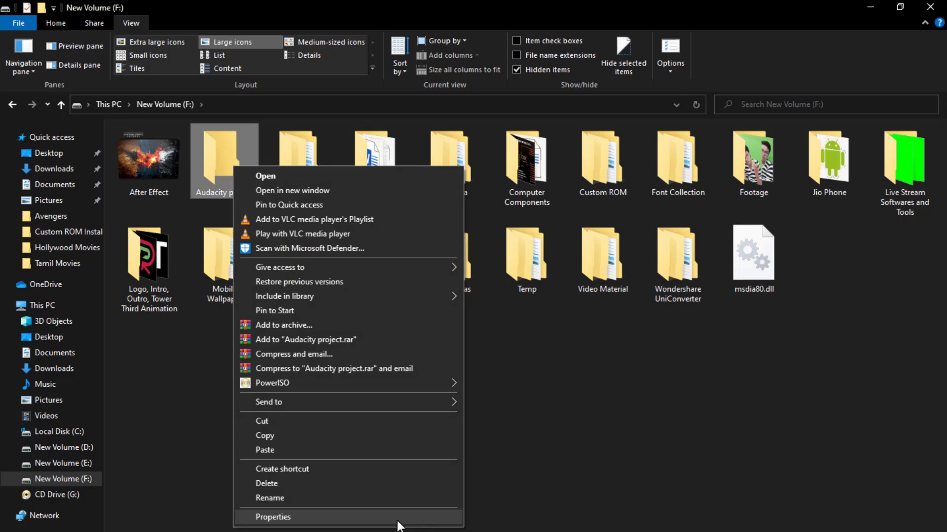
pyautogui.click(396, 522)
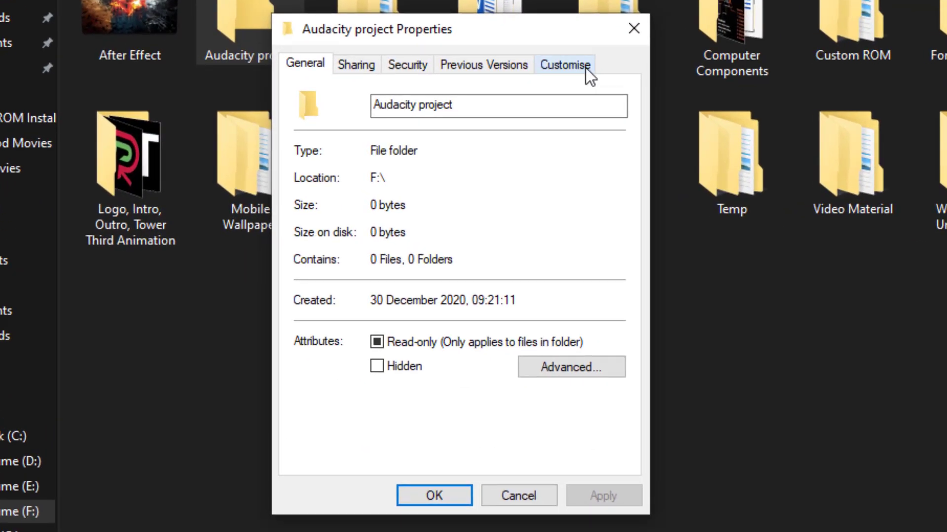
pyautogui.click(586, 69)
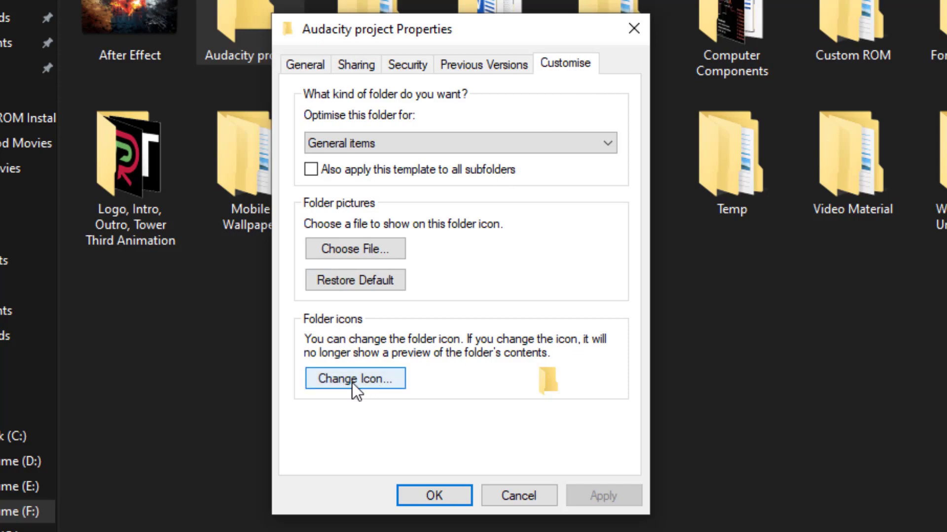
pyautogui.click(372, 382)
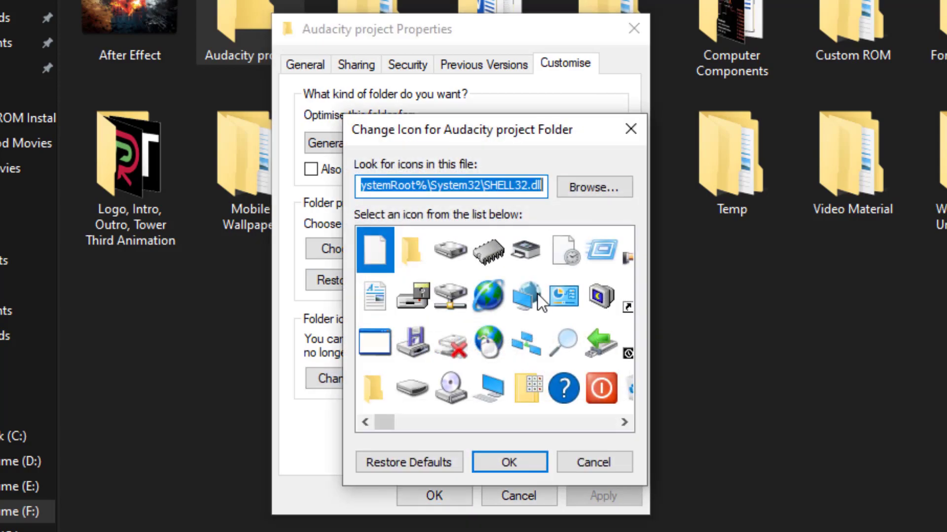
pyautogui.click(603, 188)
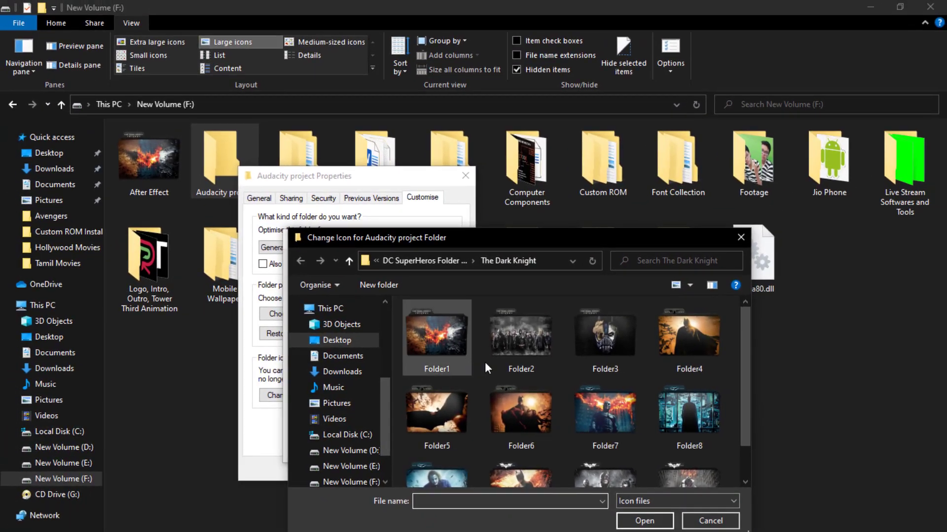
pyautogui.click(602, 344)
pyautogui.click(644, 521)
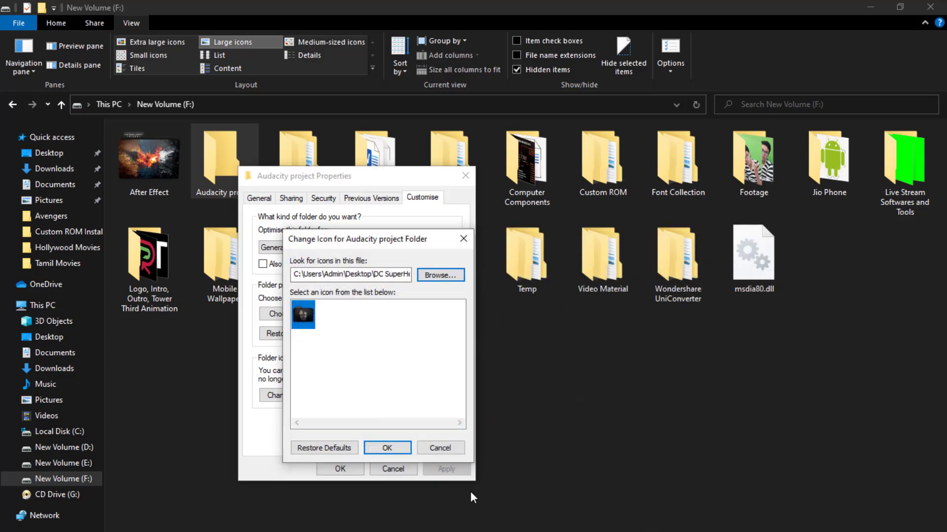
pyautogui.click(387, 449)
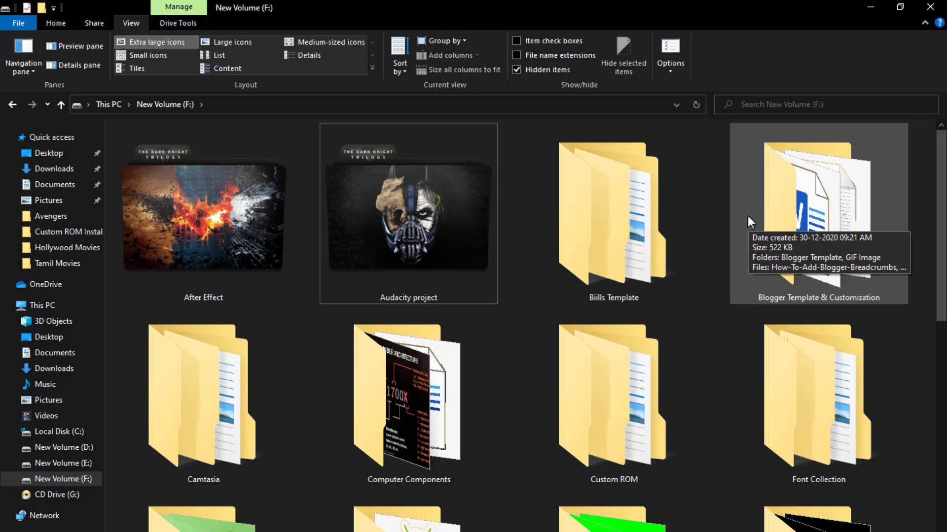
# Browse through the customised folder icons on New Volume (D:)
pyautogui.rightClick(628, 227)
pyautogui.click(661, 531)
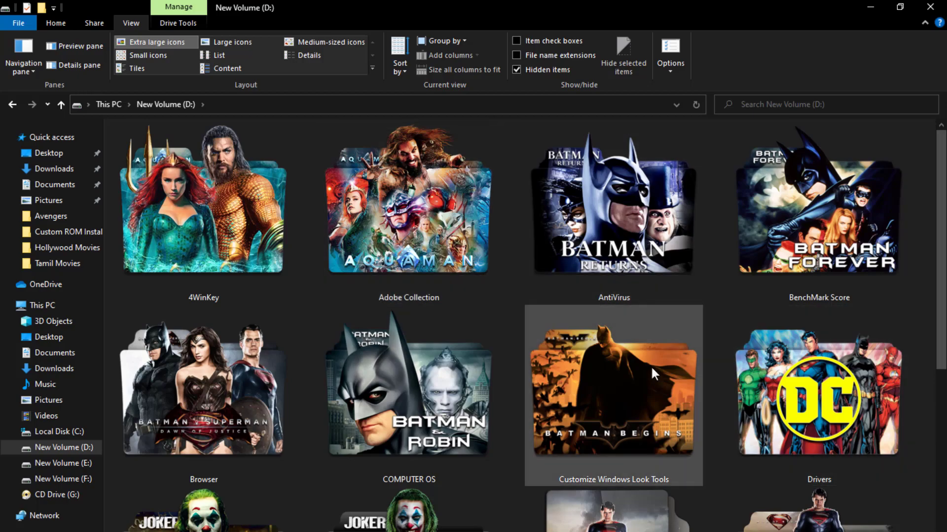
pyautogui.moveTo(651, 369)
pyautogui.scroll(-2, 677, 312)
pyautogui.scroll(-4, 679, 314)
pyautogui.scroll(6, 690, 336)
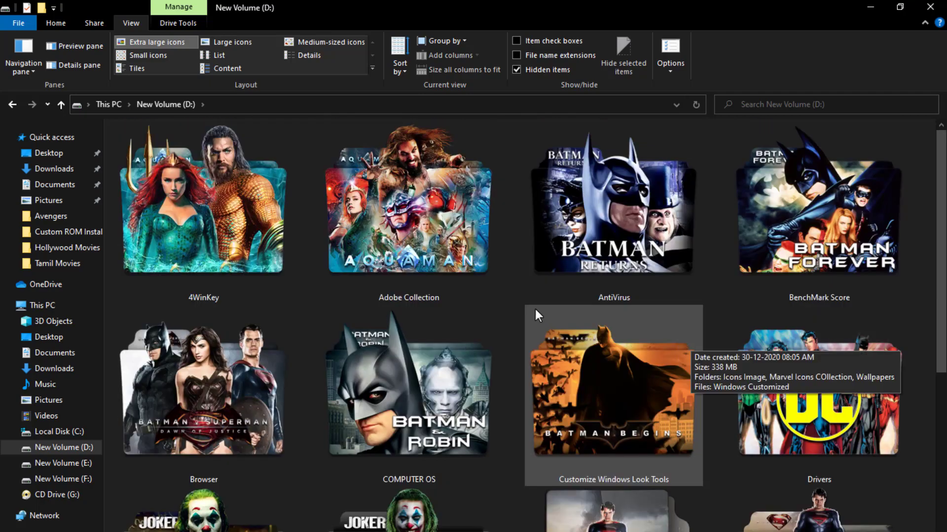
# Minimise the New Volume (D:) window and close the Aquaman folder window to clear the desktop
pyautogui.click(870, 7)
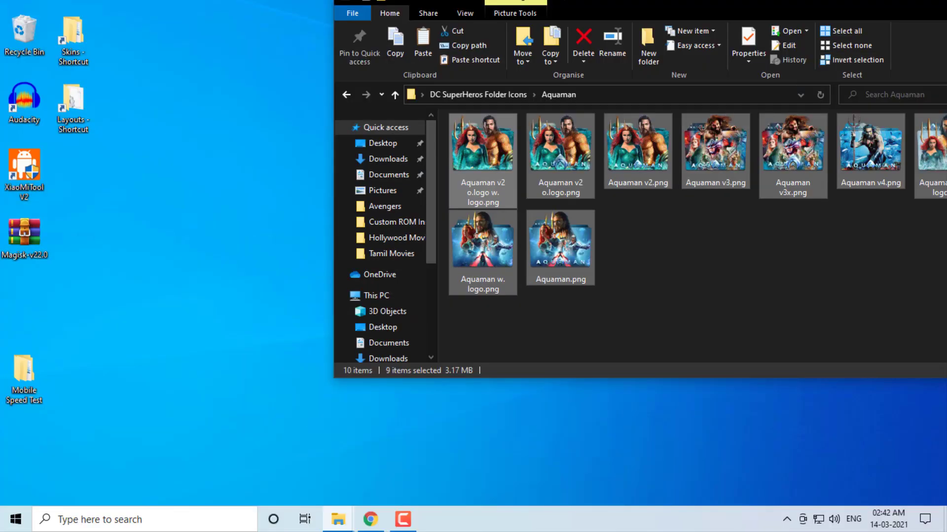
pyautogui.moveTo(788, 6); pyautogui.dragTo(680, 6)
pyautogui.moveTo(542, 6); pyautogui.dragTo(348, 6)
pyautogui.click(788, 5)
pyautogui.moveTo(439, 255); pyautogui.dragTo(534, 341)
pyautogui.moveTo(455, 294); pyautogui.dragTo(475, 170)
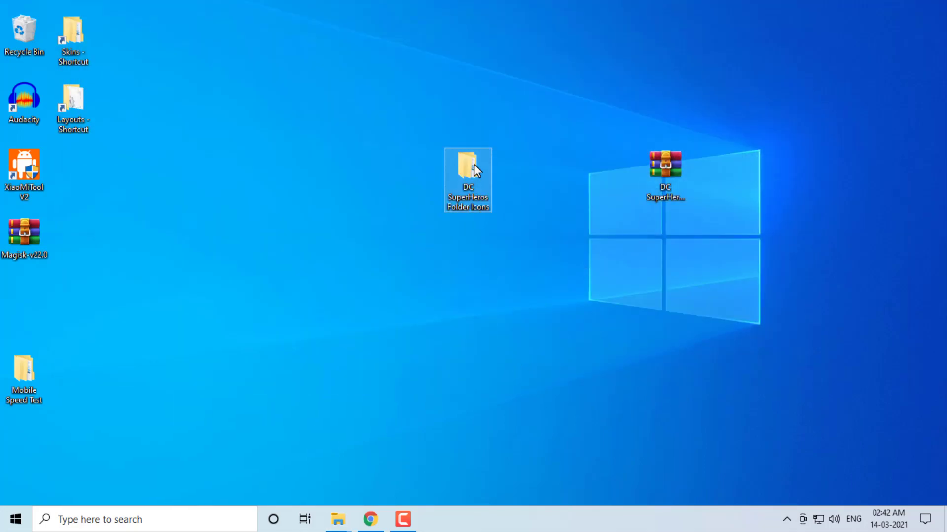
# Open the DC SuperHeros Folder Icons folder, select all of its subfolders for review, and close the window
pyautogui.doubleClick(474, 163)
pyautogui.moveTo(563, 314); pyautogui.dragTo(389, 137)
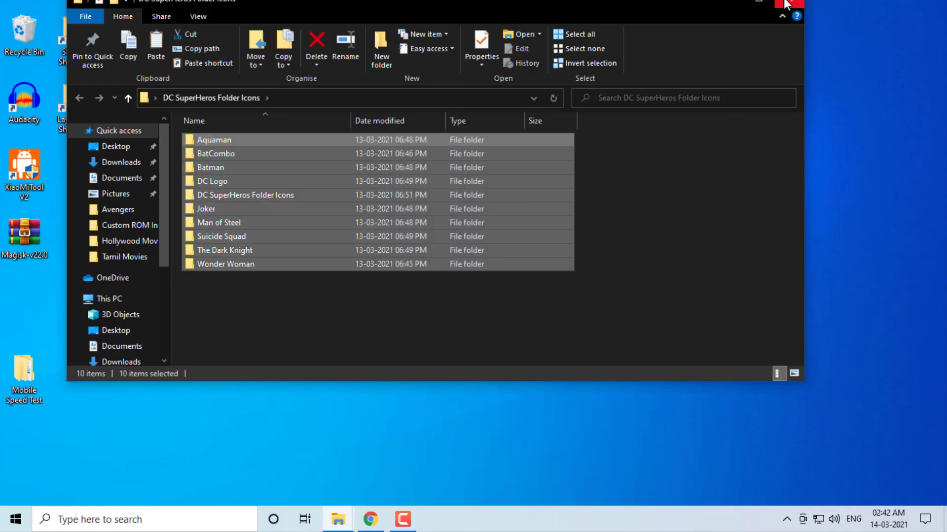
pyautogui.click(789, 2)
pyautogui.moveTo(473, 197); pyautogui.dragTo(463, 207)
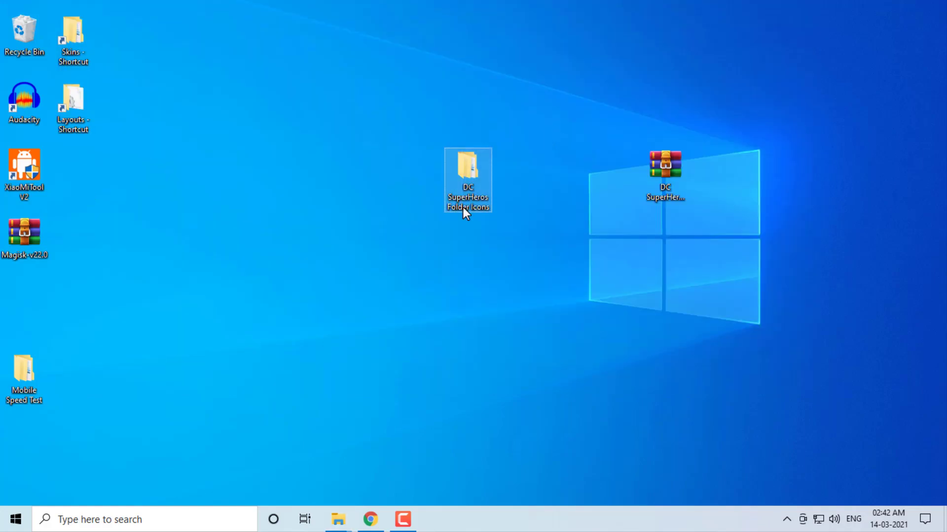
# Review the custom folder icons on New Volume (D:), then return to the desktop and refresh it
pyautogui.click(338, 519)
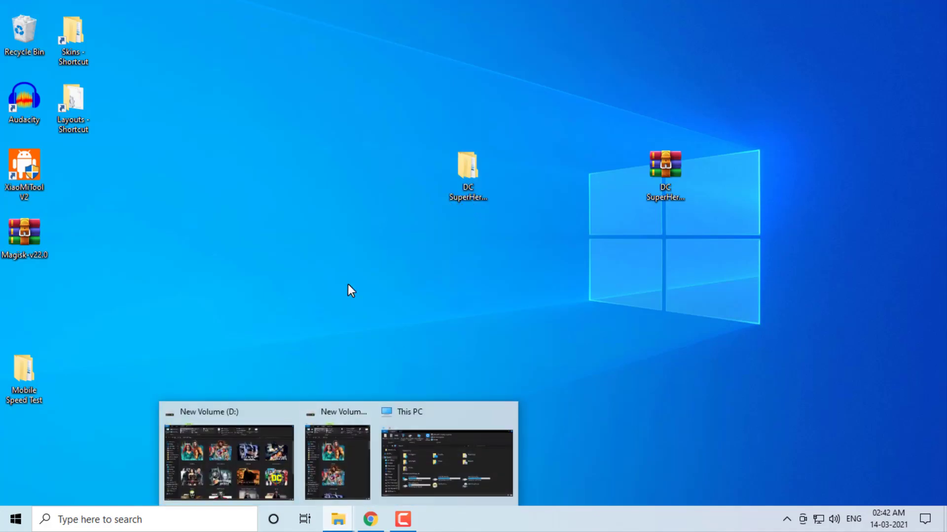
pyautogui.click(295, 459)
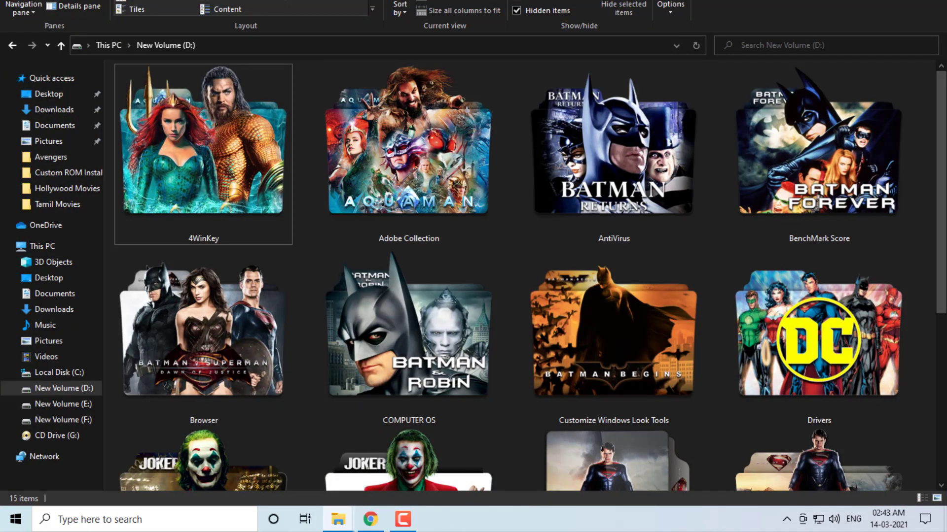
pyautogui.press('super+d')
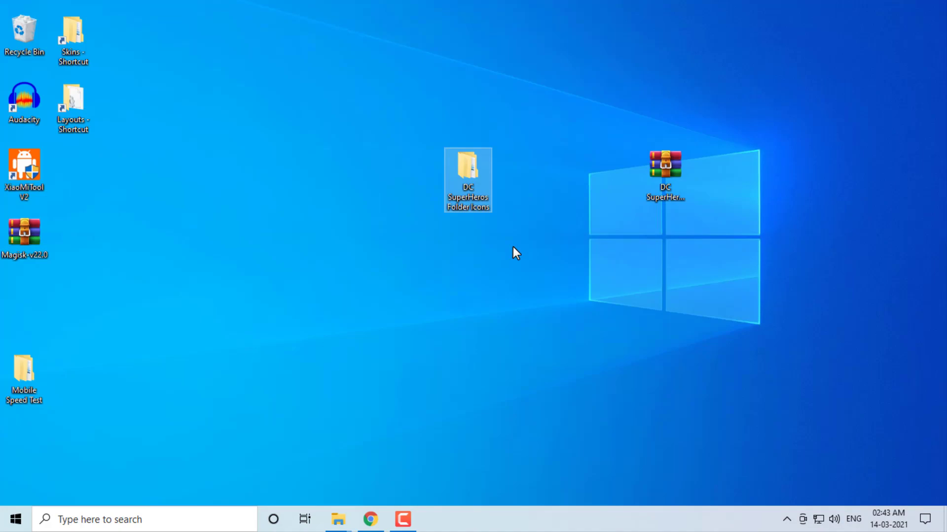
pyautogui.click(338, 519)
pyautogui.click(172, 417)
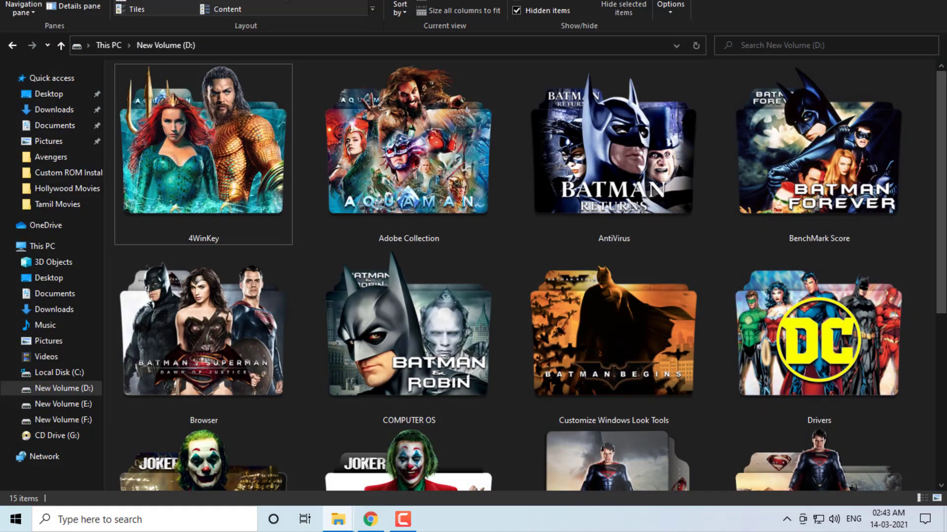
pyautogui.press('super+d')
pyautogui.rightClick(557, 247)
pyautogui.click(625, 287)
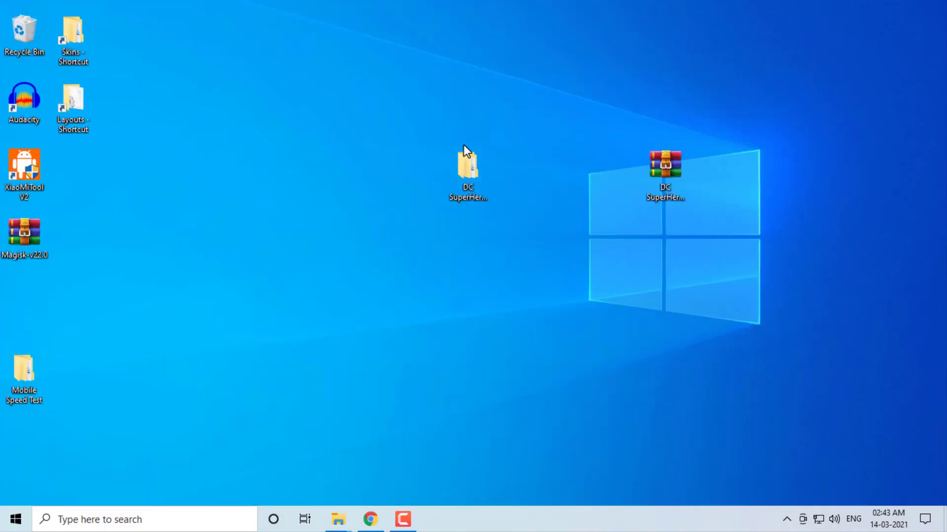
# Set the DC SuperHeros Folder Icons folder to hidden, applying the change to its subfolders and files
pyautogui.click(468, 173)
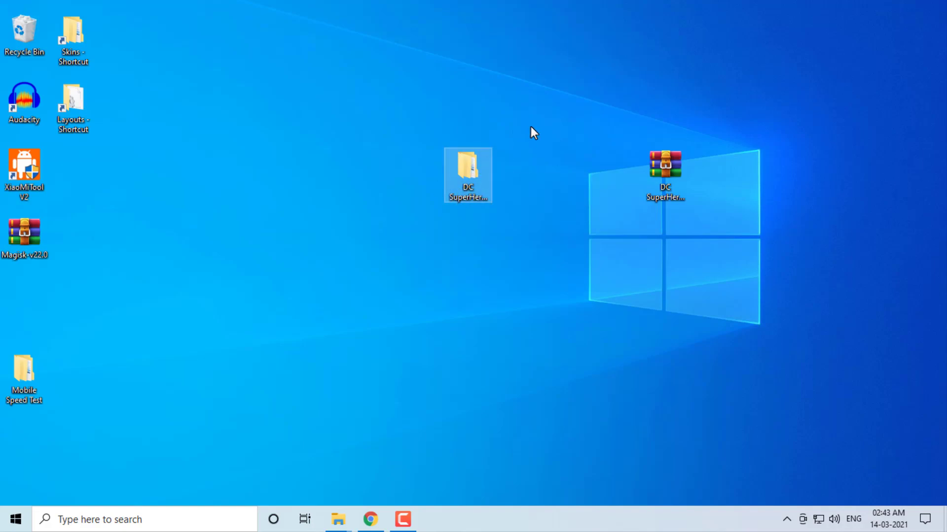
pyautogui.rightClick(464, 170)
pyautogui.click(578, 499)
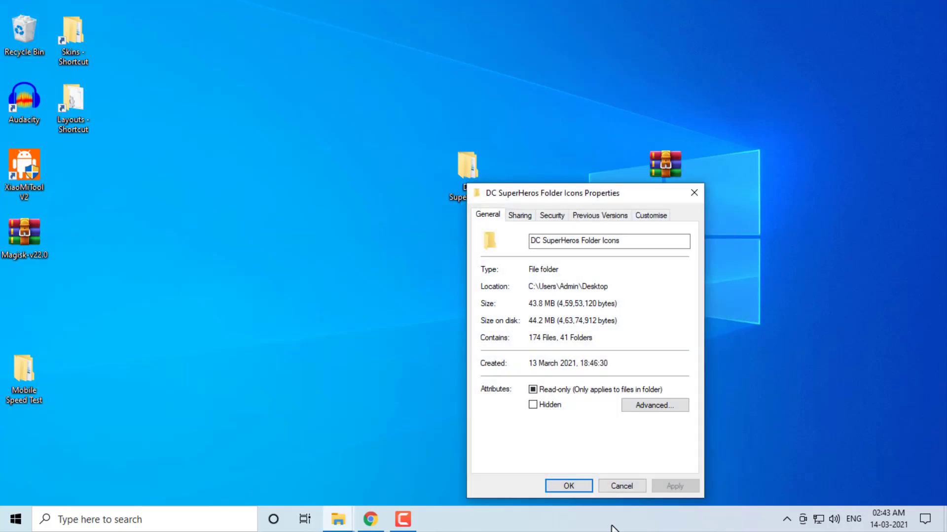
pyautogui.click(546, 404)
pyautogui.click(678, 487)
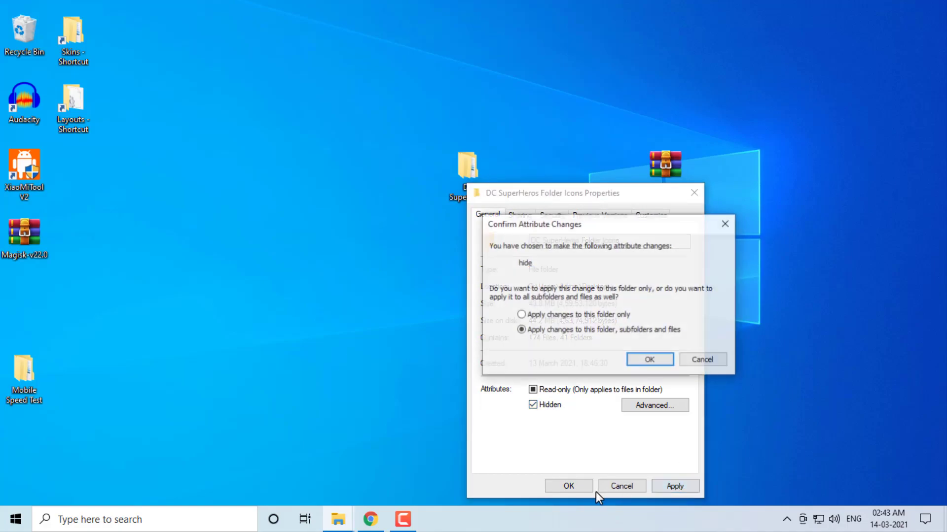
pyautogui.click(650, 361)
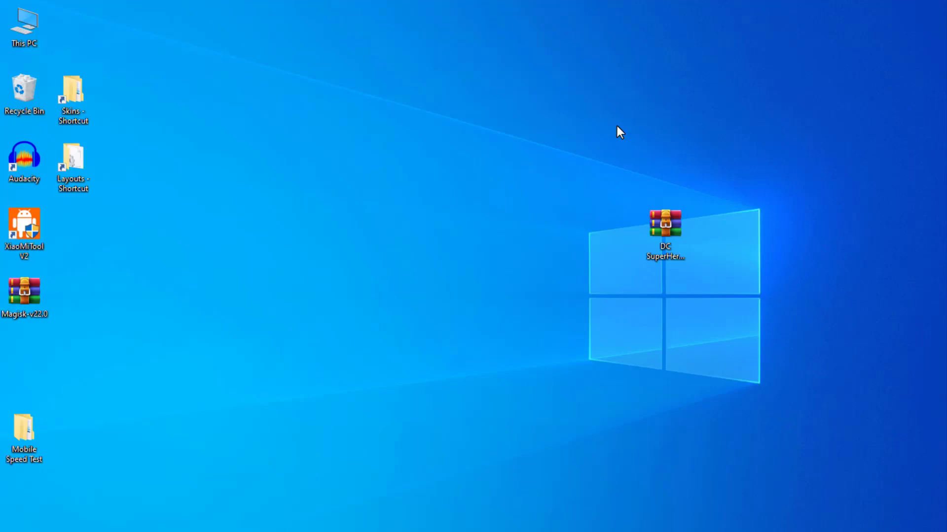
# Refresh the desktop and check the custom folder icons on New Volume (D:) again
pyautogui.rightClick(748, 94)
pyautogui.click(796, 132)
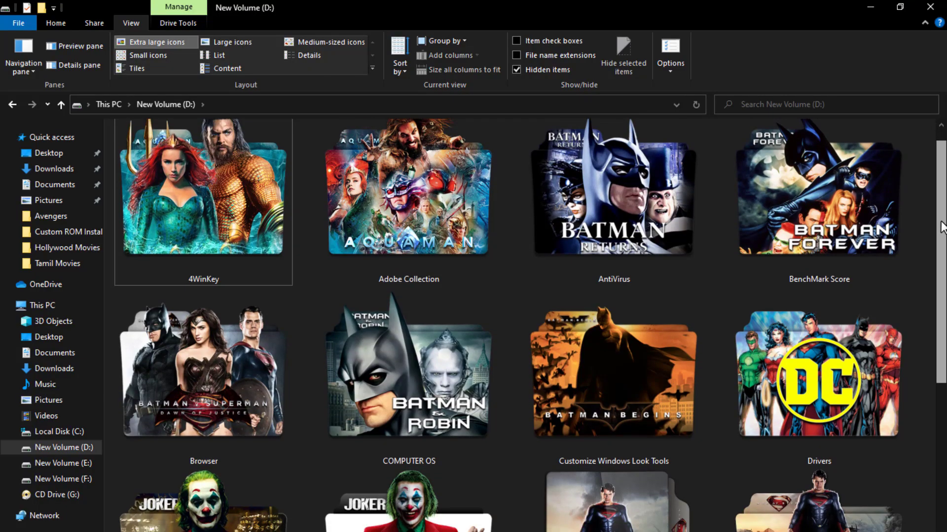
pyautogui.moveTo(942, 227)
pyautogui.mouseDown()
pyautogui.moveTo(942, 367)
pyautogui.moveTo(945, 215)
pyautogui.mouseUp()
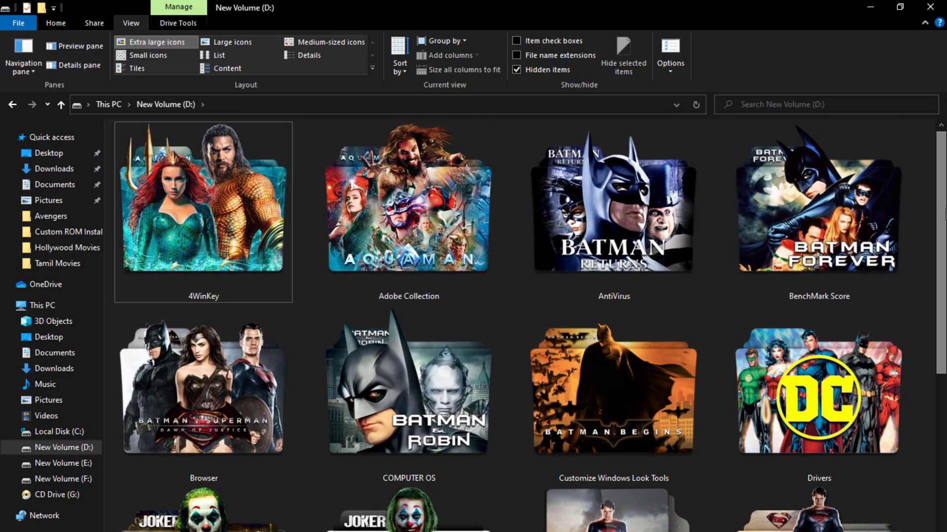